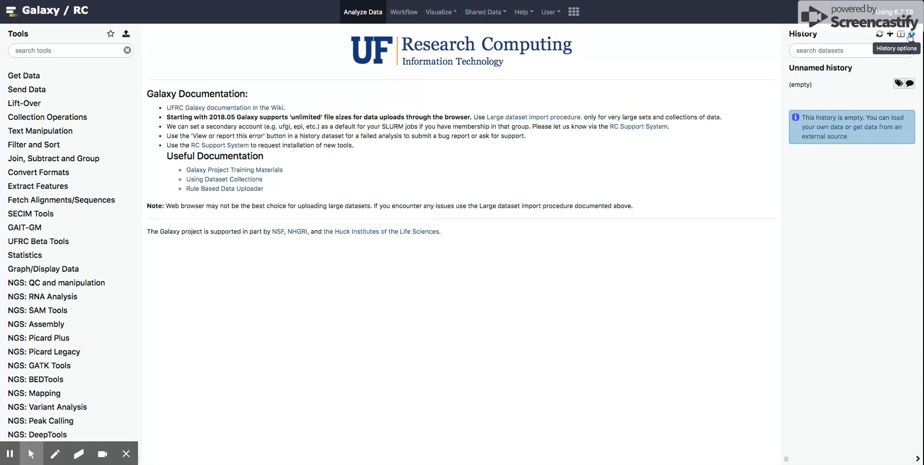
Switch to the Assembly_Demonstration history from the saved histories and return to the home page.
{"action": "left_click", "coordinate": [909, 36]}
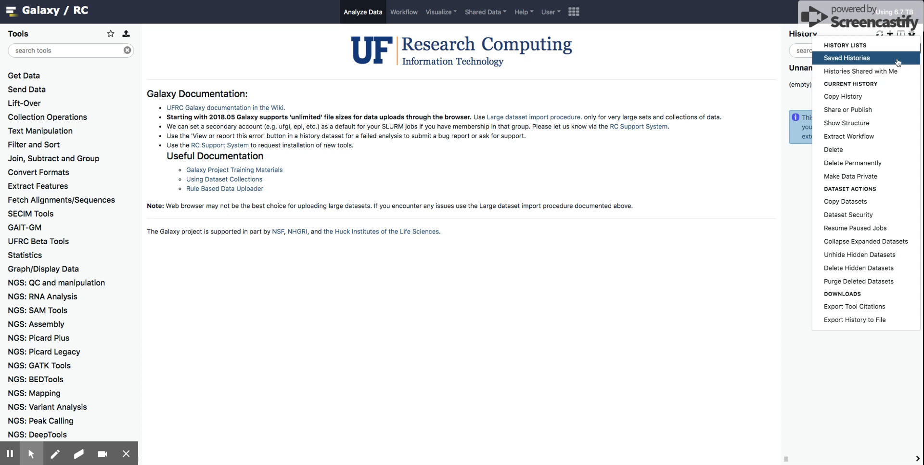
{"action": "left_click", "coordinate": [899, 58]}
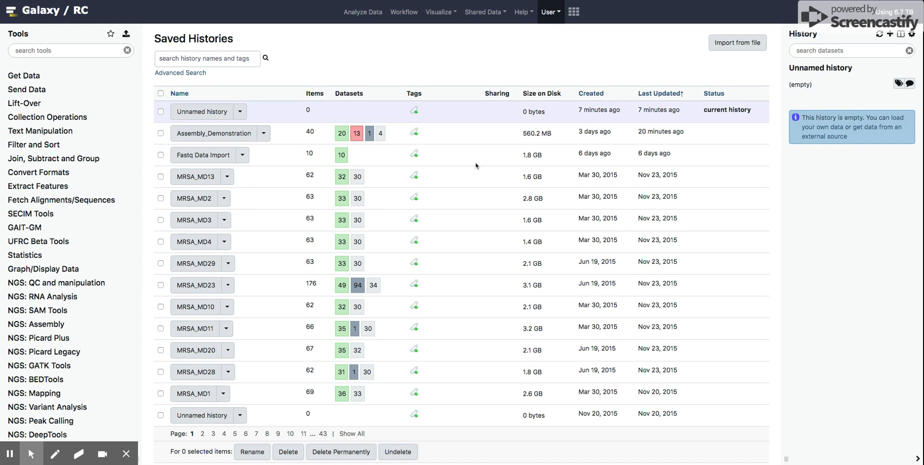
{"action": "left_click", "coordinate": [265, 134]}
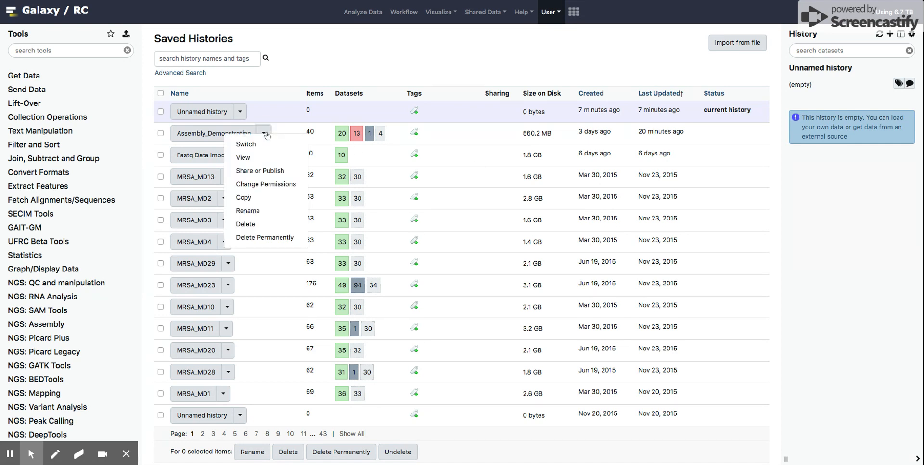
{"action": "left_click", "coordinate": [250, 156]}
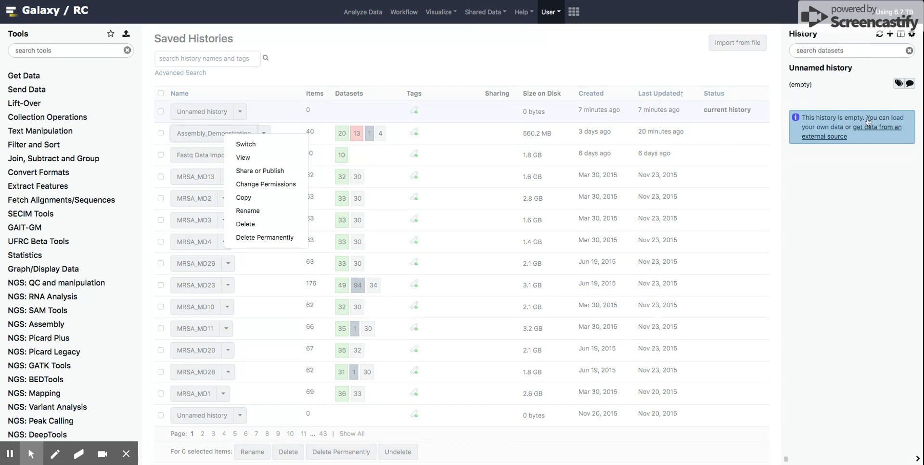
{"action": "left_click", "coordinate": [586, 61]}
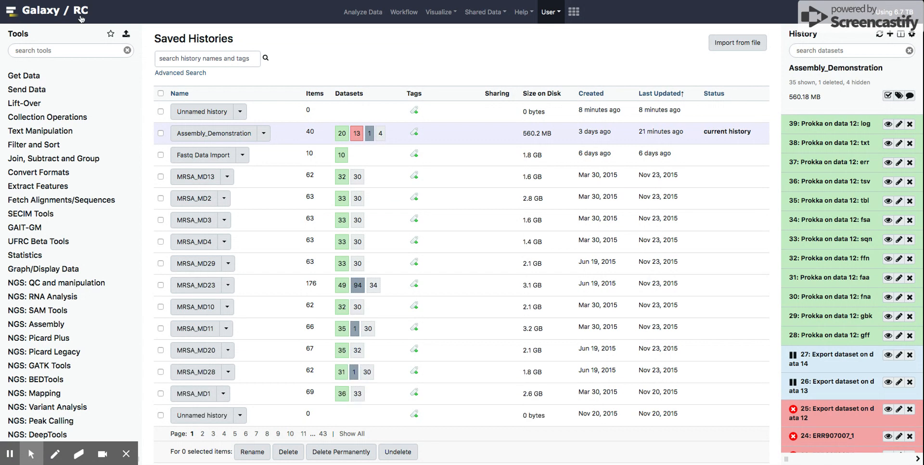
{"action": "left_click", "coordinate": [39, 12]}
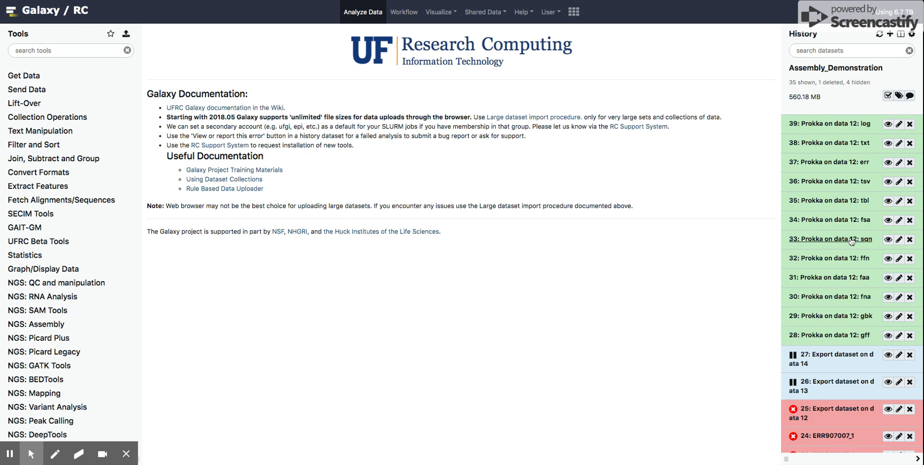
Look through all the datasets in the Assembly_Demonstration history and check their job states.
{"action": "scroll", "coordinate": [851, 241], "scroll_direction": "down", "scroll_amount": 2}
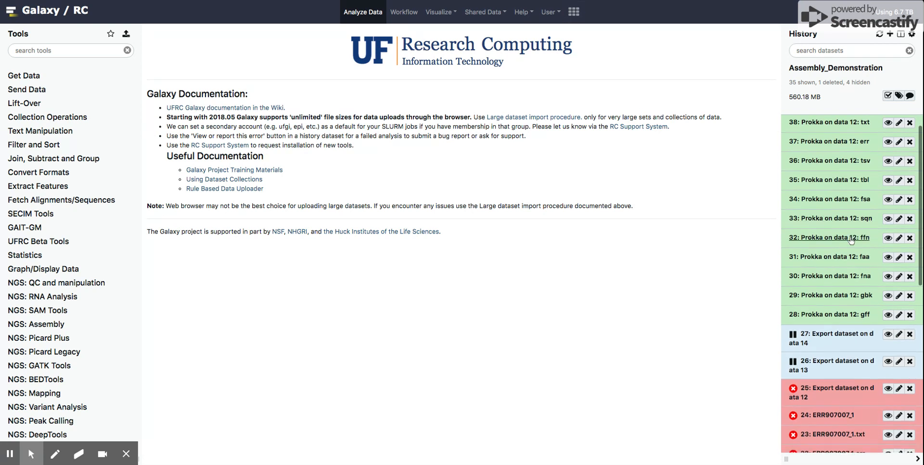
{"action": "scroll", "coordinate": [859, 279], "scroll_direction": "down", "scroll_amount": 5}
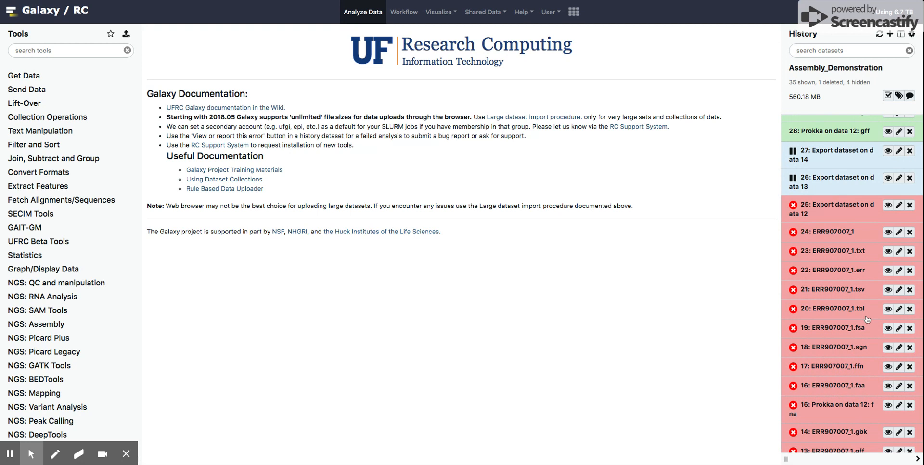
{"action": "scroll", "coordinate": [866, 318], "scroll_direction": "down", "scroll_amount": 4}
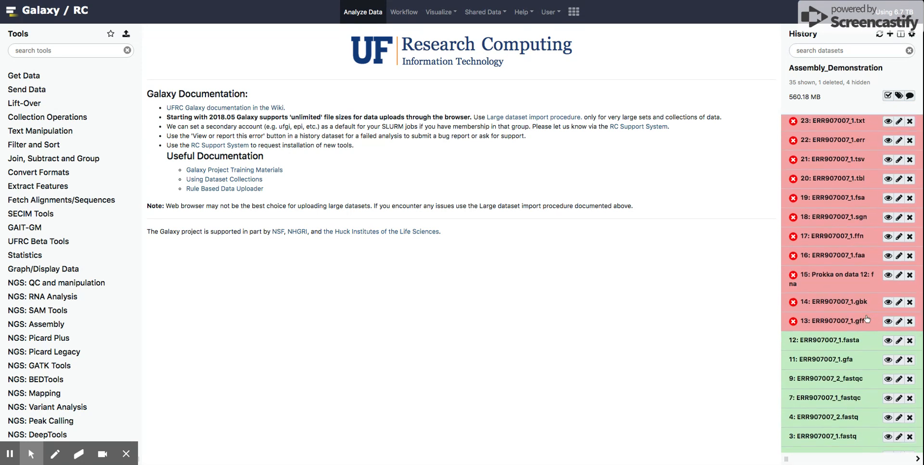
{"action": "scroll", "coordinate": [863, 310], "scroll_direction": "up", "scroll_amount": 1}
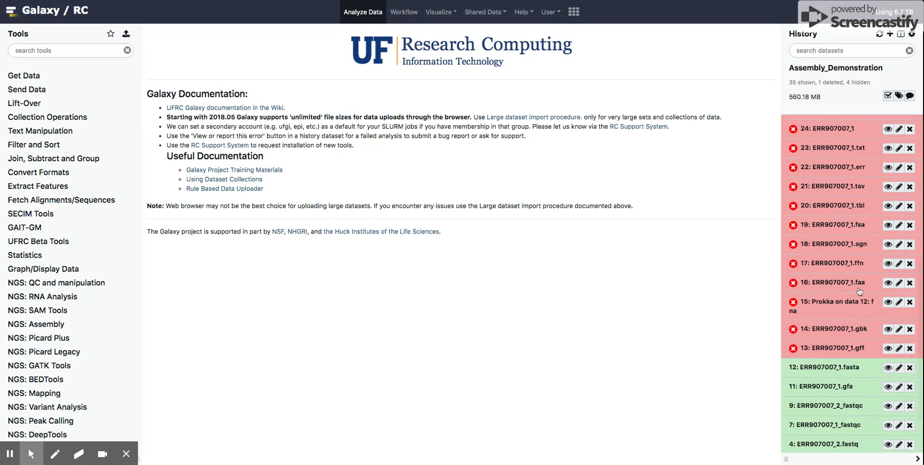
{"action": "scroll", "coordinate": [856, 269], "scroll_direction": "up", "scroll_amount": 8}
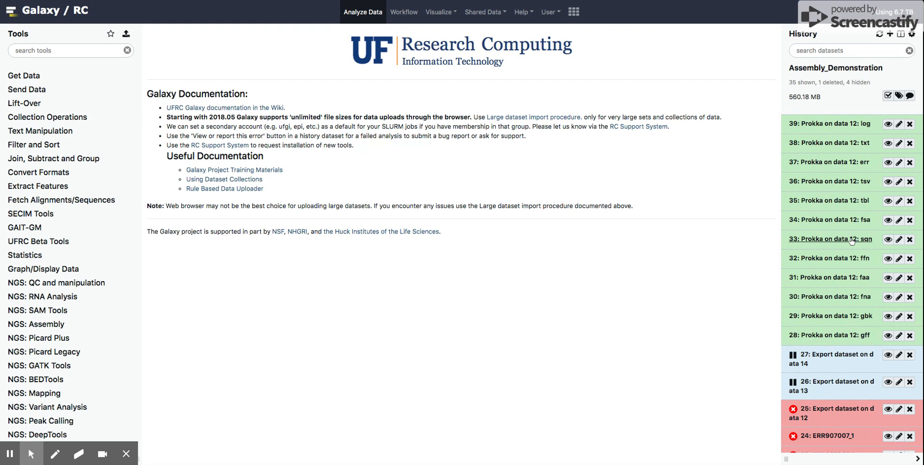
Delete all failed datasets from the history, from number 25 (Export dataset on data 12) down to number 13 (ERR907007_1.gff).
{"action": "scroll", "coordinate": [858, 251], "scroll_direction": "down", "scroll_amount": 3}
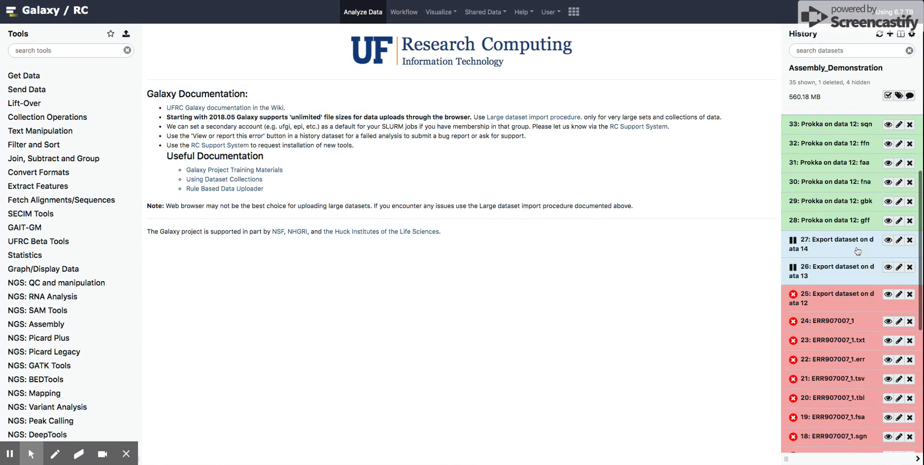
{"action": "scroll", "coordinate": [858, 251], "scroll_direction": "down", "scroll_amount": 3}
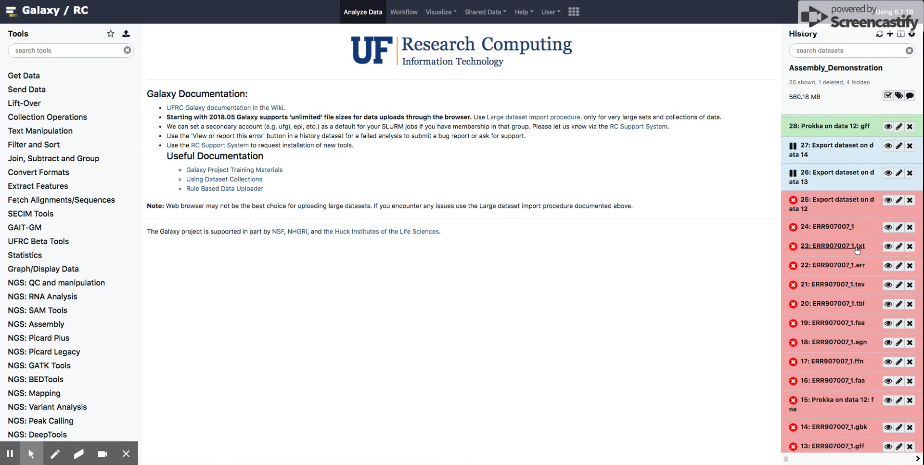
{"action": "scroll", "coordinate": [857, 250], "scroll_direction": "down", "scroll_amount": 1}
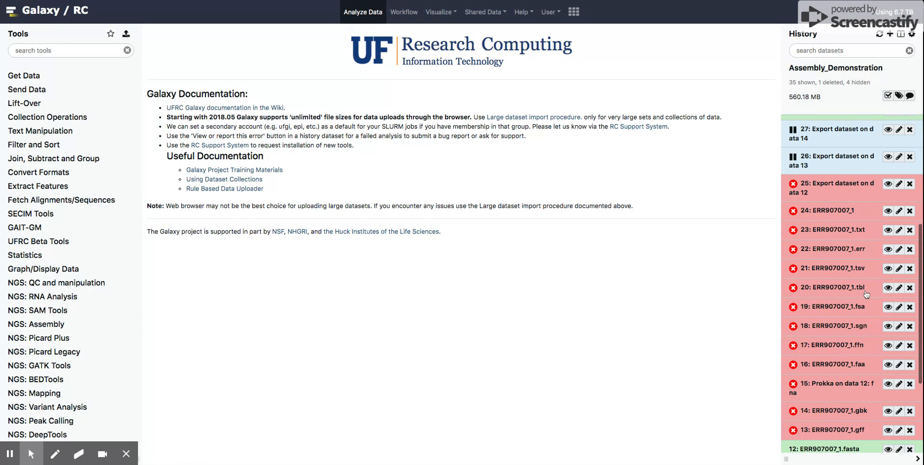
{"action": "left_click", "coordinate": [910, 183]}
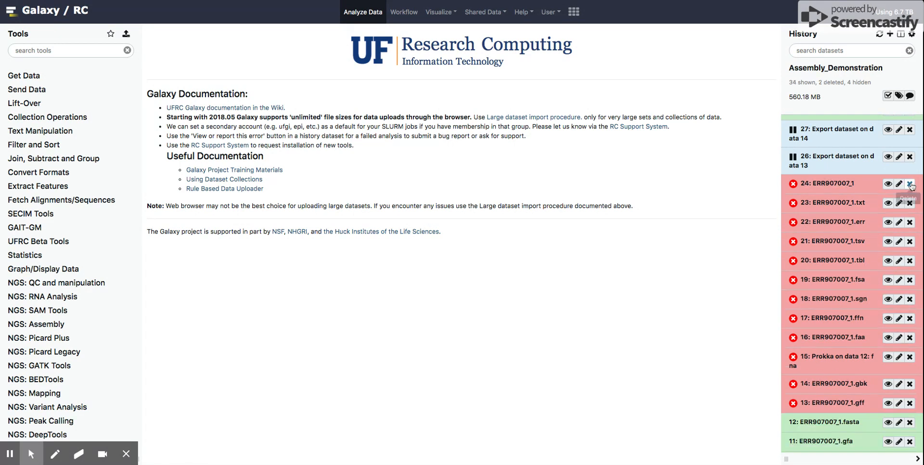
{"action": "left_click", "coordinate": [909, 184]}
{"action": "left_click", "coordinate": [910, 184]}
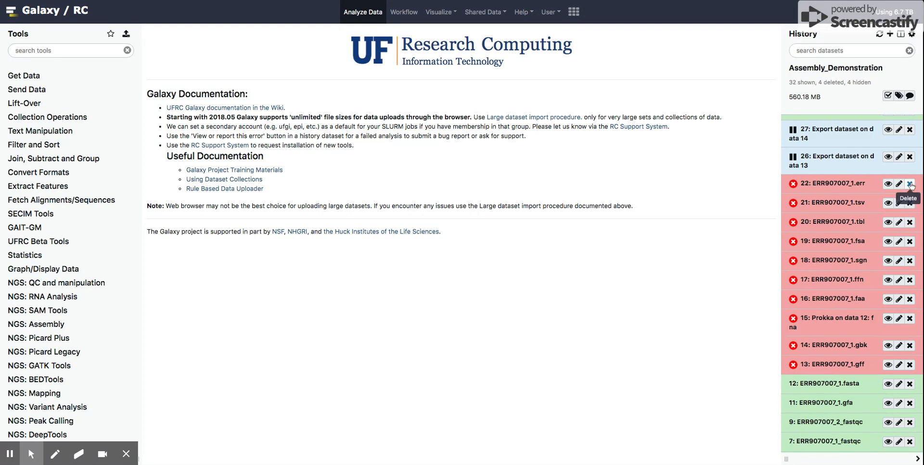
{"action": "left_click", "coordinate": [910, 184]}
{"action": "left_click", "coordinate": [909, 184]}
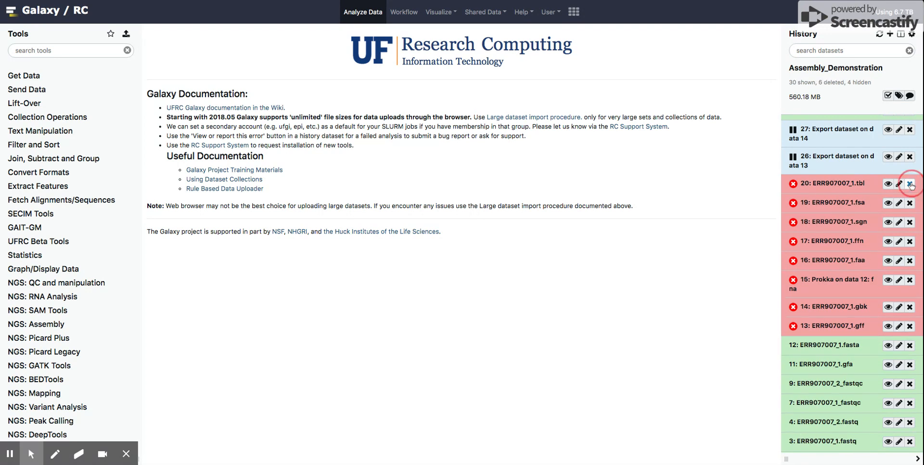
{"action": "left_click", "coordinate": [909, 183]}
{"action": "left_click", "coordinate": [910, 183]}
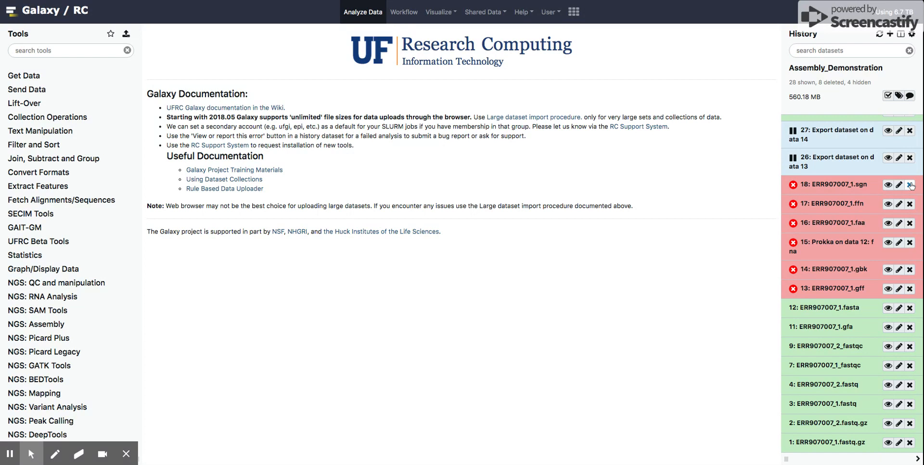
{"action": "left_click", "coordinate": [909, 185]}
{"action": "left_click", "coordinate": [909, 203]}
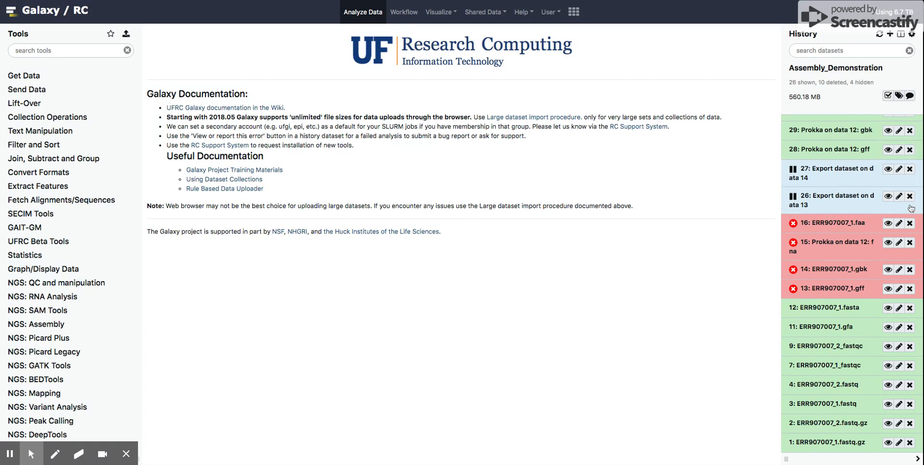
{"action": "left_click", "coordinate": [909, 223]}
{"action": "left_click", "coordinate": [909, 243]}
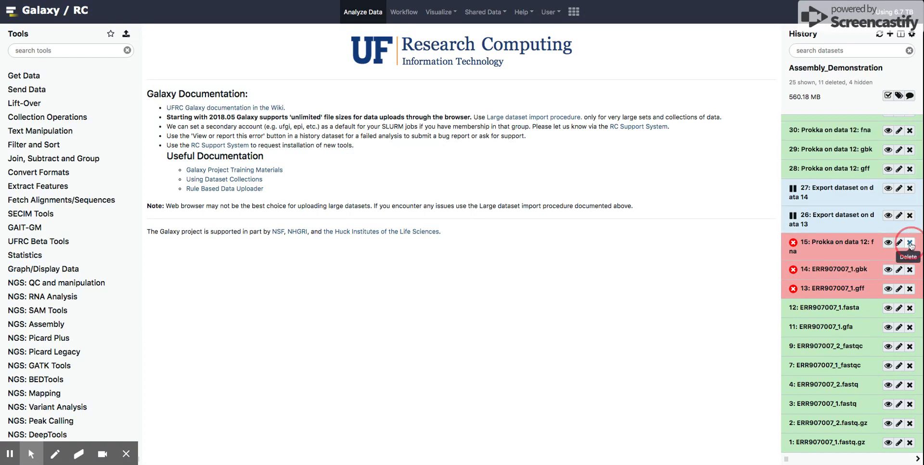
{"action": "left_click", "coordinate": [909, 270]}
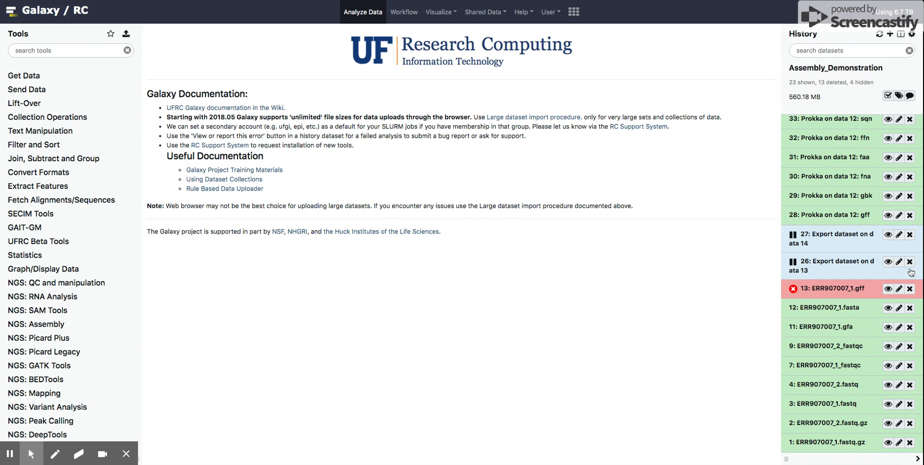
{"action": "left_click", "coordinate": [910, 288]}
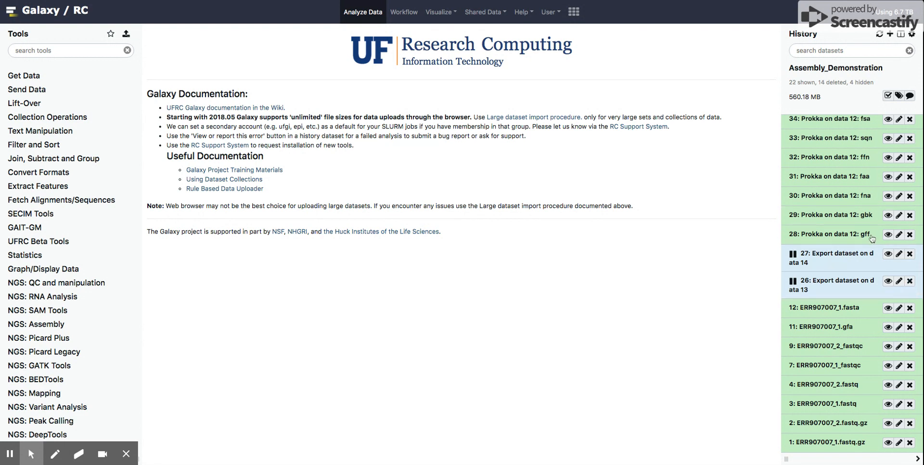
View the contents of the Prokka txt summary, dataset 38, to read the annotation statistics.
{"action": "scroll", "coordinate": [865, 221], "scroll_direction": "up", "scroll_amount": 3}
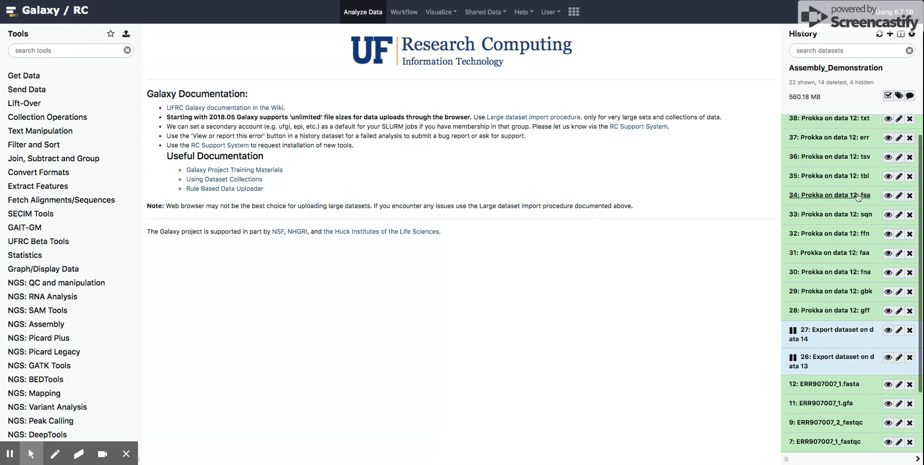
{"action": "scroll", "coordinate": [858, 197], "scroll_direction": "up", "scroll_amount": 1}
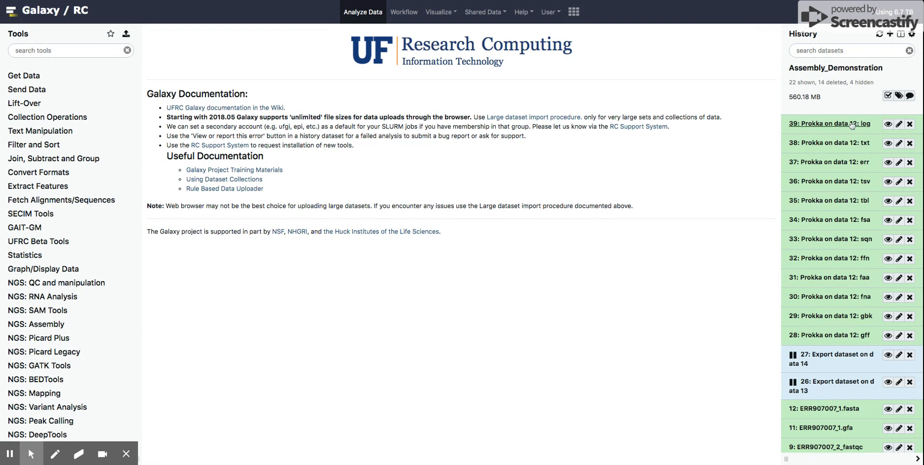
{"action": "left_click", "coordinate": [887, 144]}
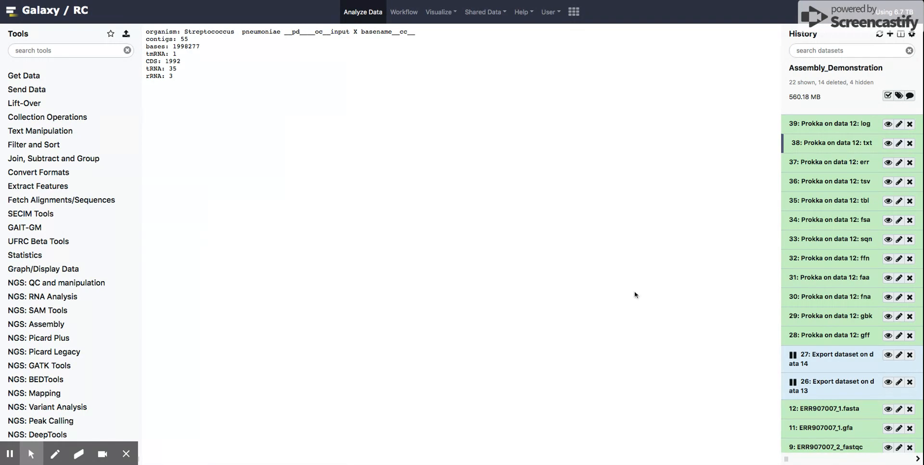
Expand the Prokka gff output, dataset 28, and view its data down to the annotated tRNA and CDS features.
{"action": "left_click", "coordinate": [858, 338]}
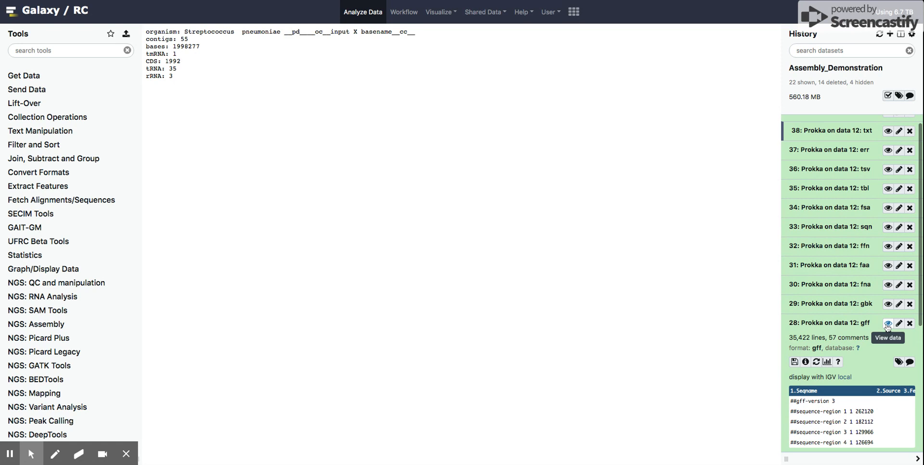
{"action": "left_click", "coordinate": [887, 323]}
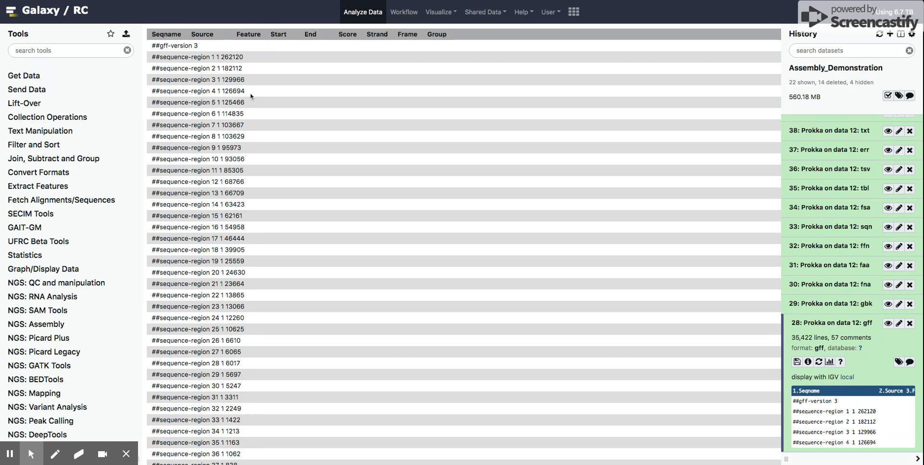
{"action": "scroll", "coordinate": [273, 254], "scroll_direction": "down", "scroll_amount": 10}
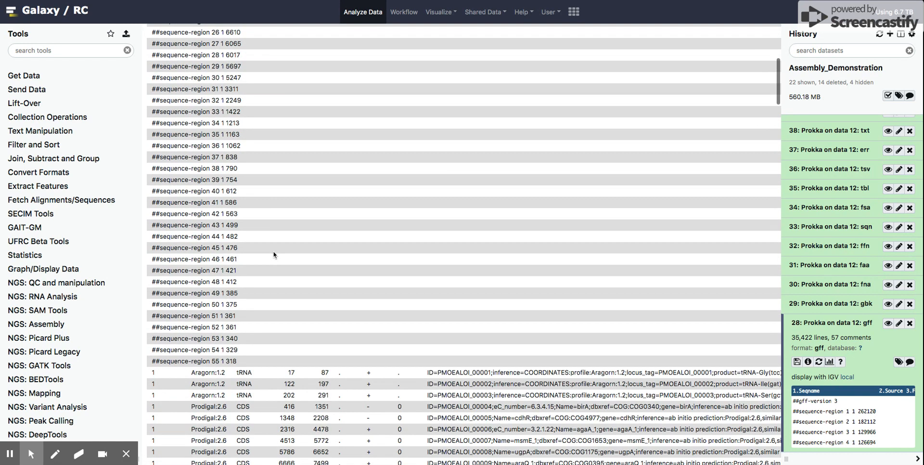
{"action": "scroll", "coordinate": [273, 255], "scroll_direction": "down", "scroll_amount": 2}
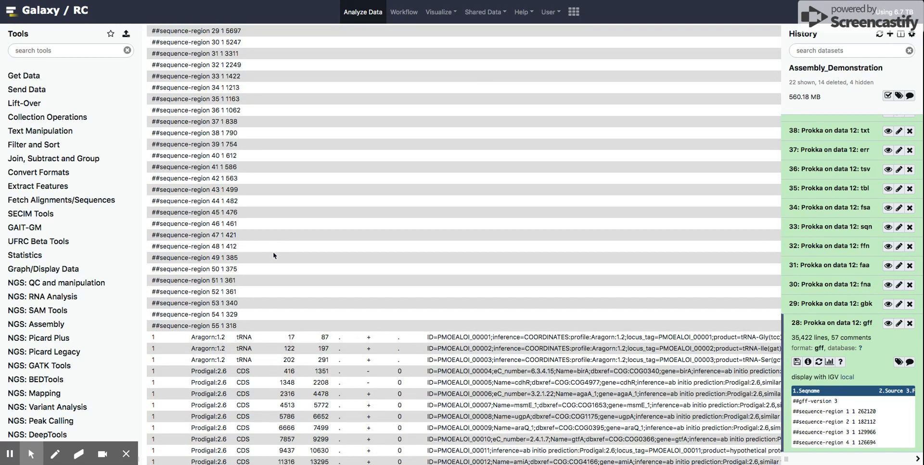
{"action": "scroll", "coordinate": [273, 255], "scroll_direction": "down", "scroll_amount": 4}
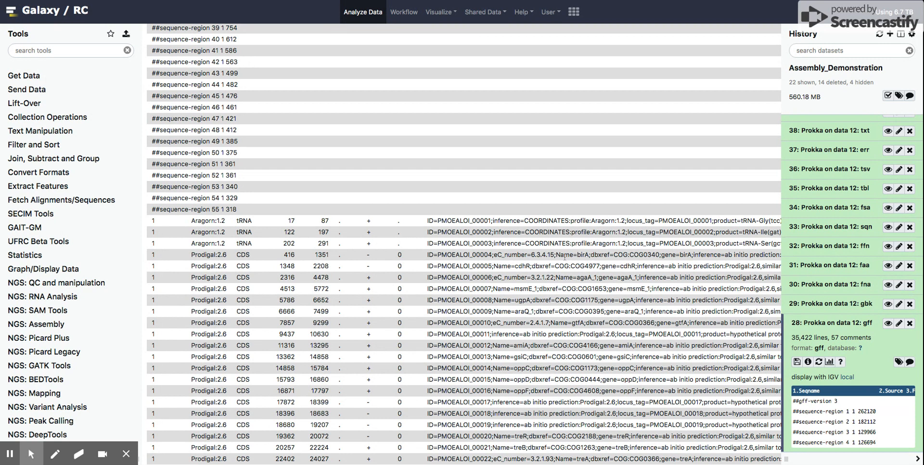
Highlight the birA annotation in the first CDS row and read its attributes across to the product name.
{"action": "left_click_drag", "start_coordinate": [556, 254], "coordinate": [446, 265]}
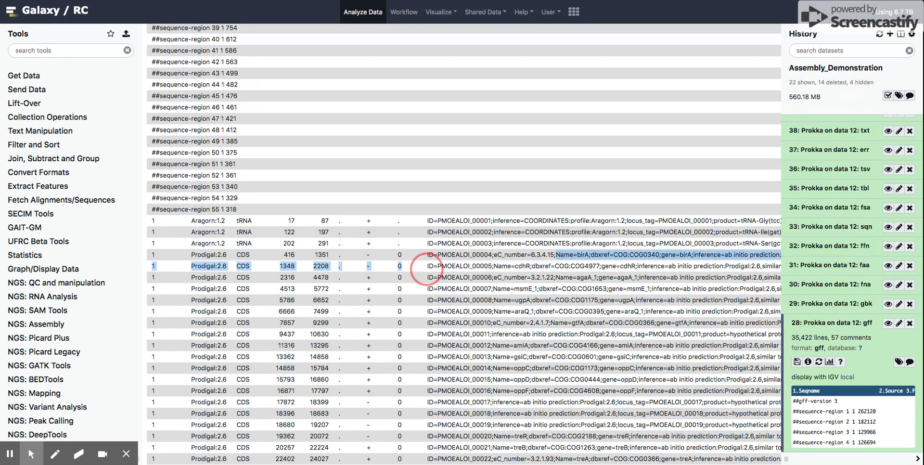
{"action": "scroll", "coordinate": [604, 283], "scroll_direction": "right", "scroll_amount": 5}
{"action": "scroll", "coordinate": [604, 283], "scroll_direction": "right", "scroll_amount": 2}
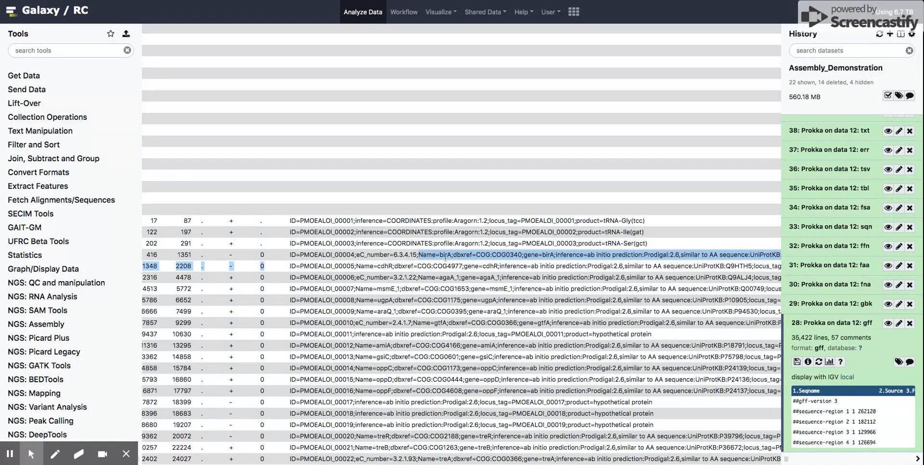
{"action": "scroll", "coordinate": [545, 263], "scroll_direction": "right", "scroll_amount": 4}
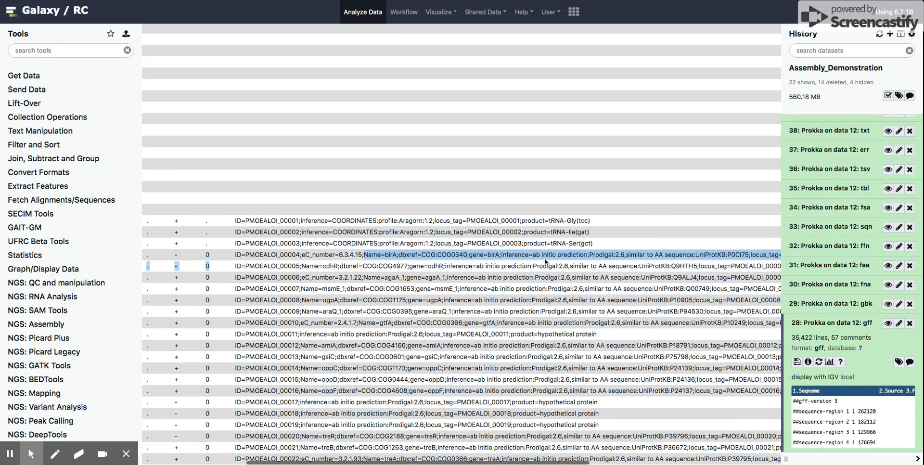
{"action": "scroll", "coordinate": [639, 253], "scroll_direction": "right", "scroll_amount": 5}
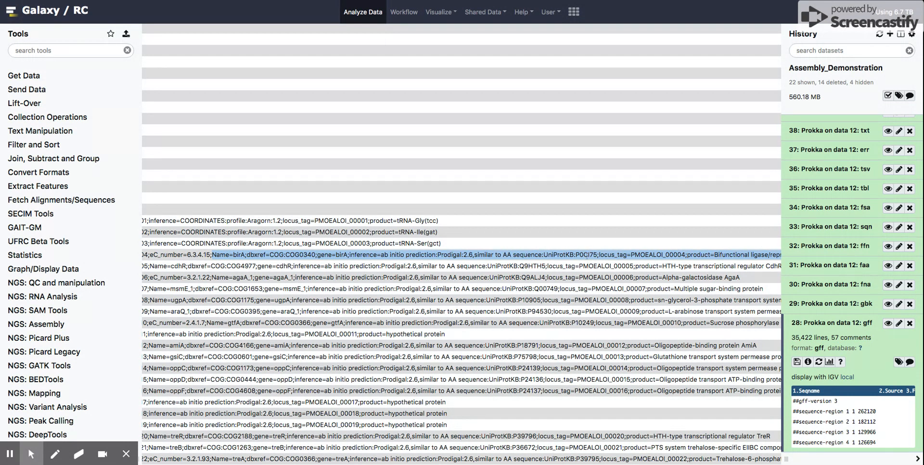
{"action": "scroll", "coordinate": [585, 255], "scroll_direction": "right", "scroll_amount": 8}
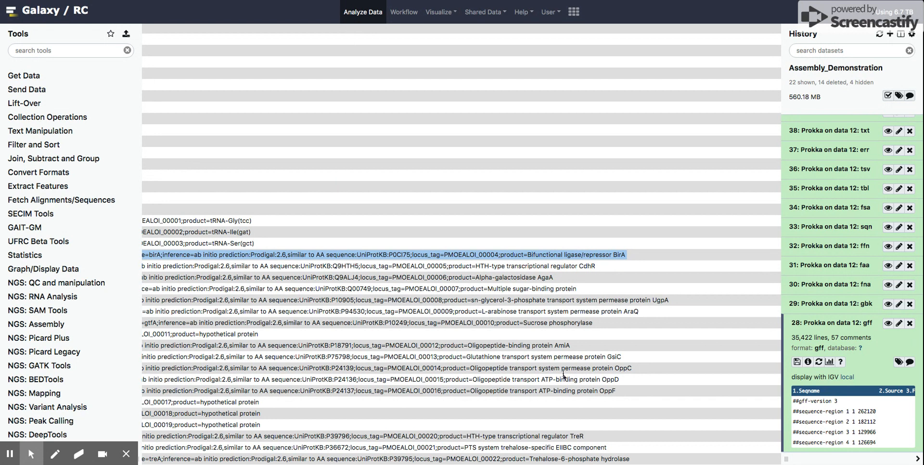
Examine the product names and gene attributes of the annotated CDS rows in the gff data, back to the strand and phase columns.
{"action": "scroll", "coordinate": [563, 375], "scroll_direction": "down", "scroll_amount": 5}
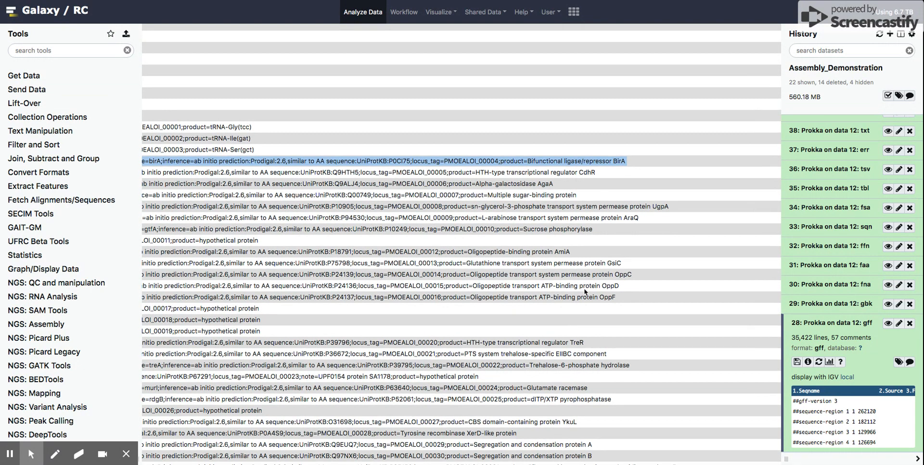
{"action": "scroll", "coordinate": [585, 291], "scroll_direction": "left", "scroll_amount": 3}
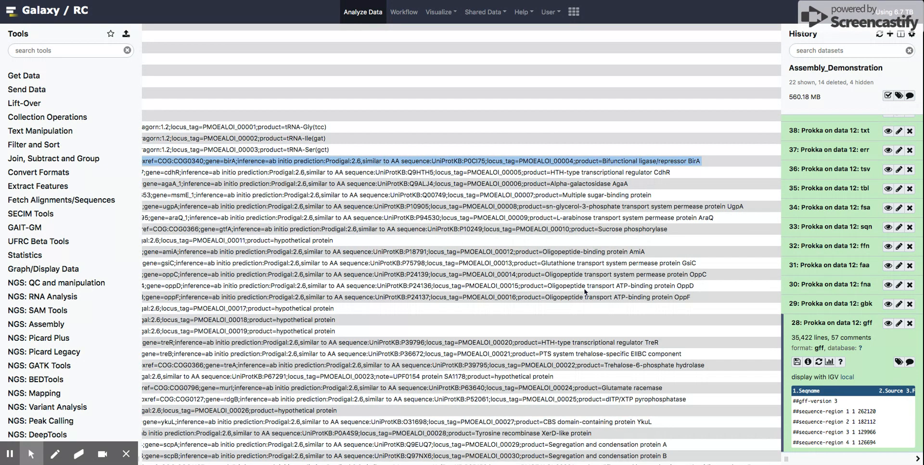
{"action": "scroll", "coordinate": [585, 291], "scroll_direction": "left", "scroll_amount": 10}
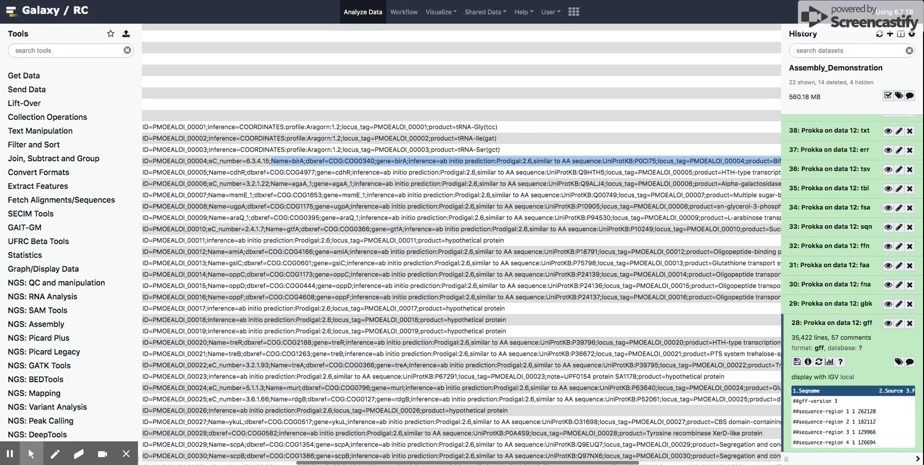
{"action": "scroll", "coordinate": [588, 292], "scroll_direction": "left", "scroll_amount": 1}
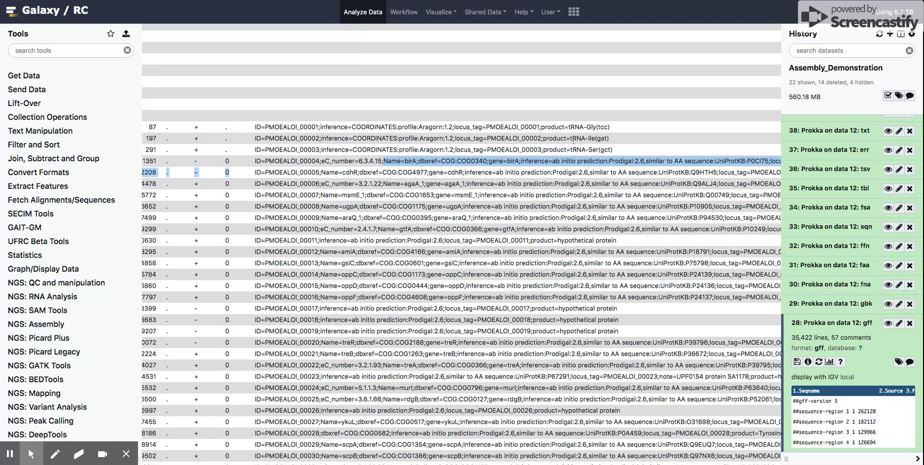
{"action": "scroll", "coordinate": [572, 140], "scroll_direction": "up", "scroll_amount": 4}
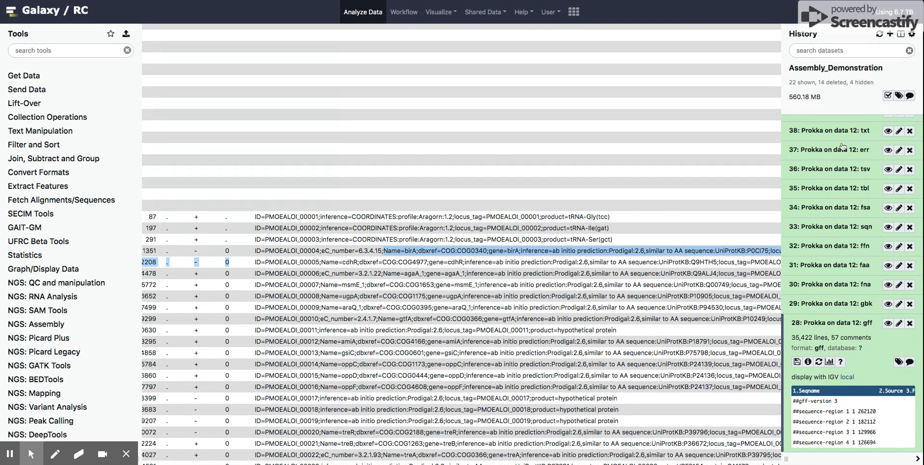
Collapse the expanded Prokka gff output, dataset 28, in the history and return to the newest datasets.
{"action": "scroll", "coordinate": [868, 260], "scroll_direction": "down", "scroll_amount": 2}
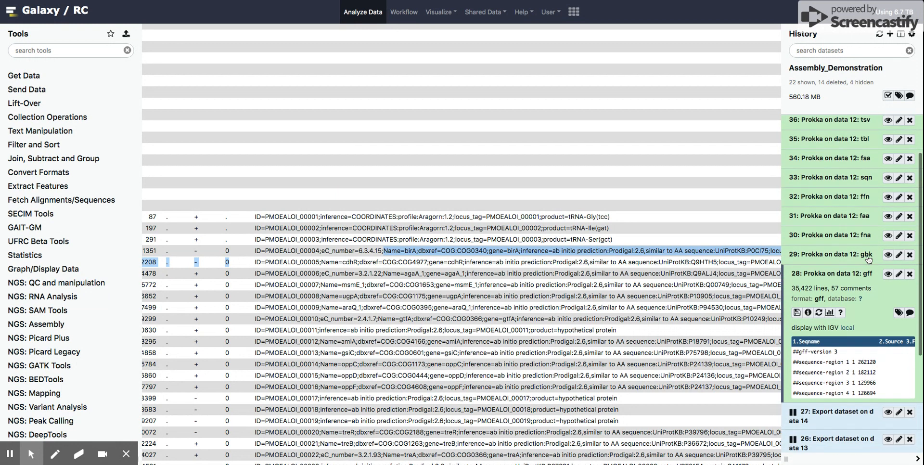
{"action": "left_click", "coordinate": [845, 264]}
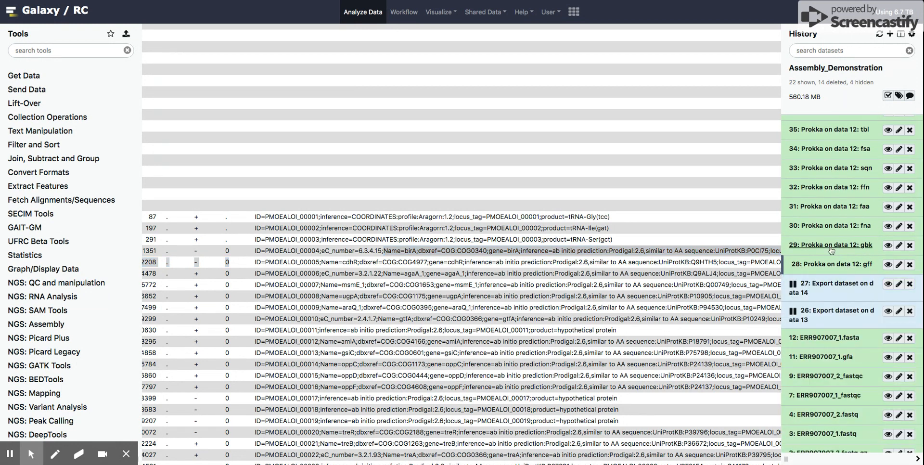
{"action": "scroll", "coordinate": [831, 250], "scroll_direction": "up", "scroll_amount": 3}
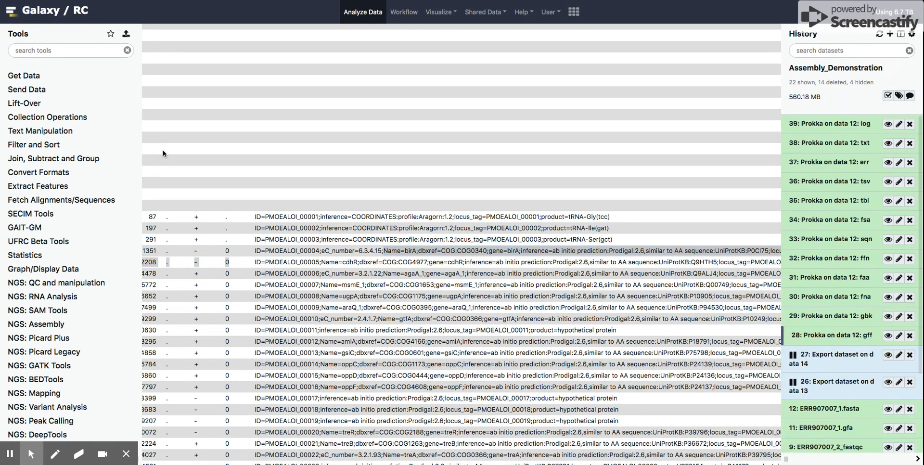
Search the tools for "abri" and run ABRicate on 12: ERR907007_1.fasta with the default job resource parameters.
{"action": "left_click", "coordinate": [72, 58]}
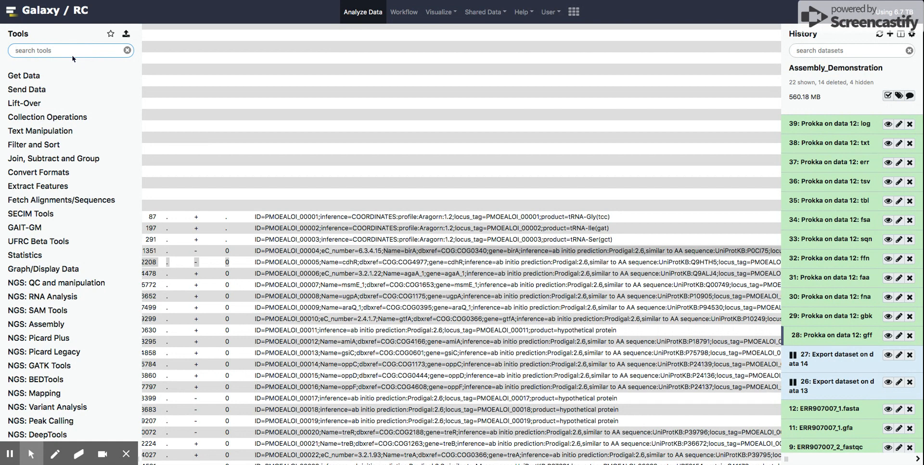
{"action": "type", "text": "abri"}
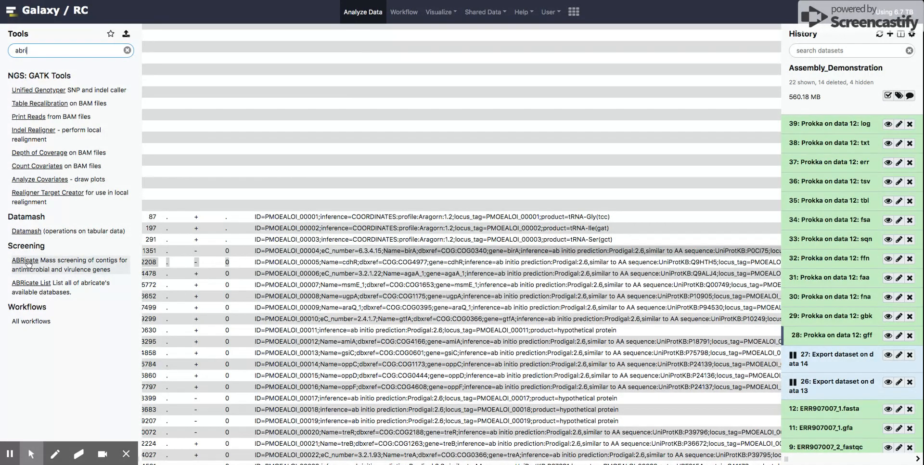
{"action": "left_click", "coordinate": [27, 260]}
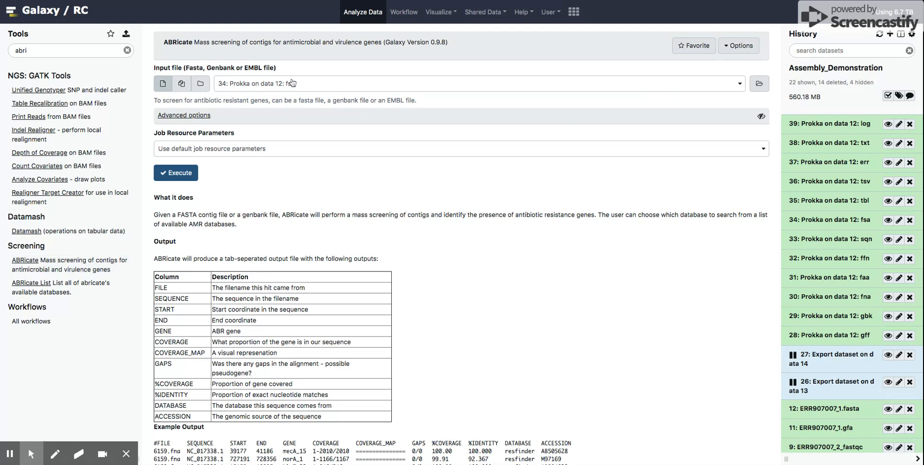
{"action": "left_click", "coordinate": [737, 86]}
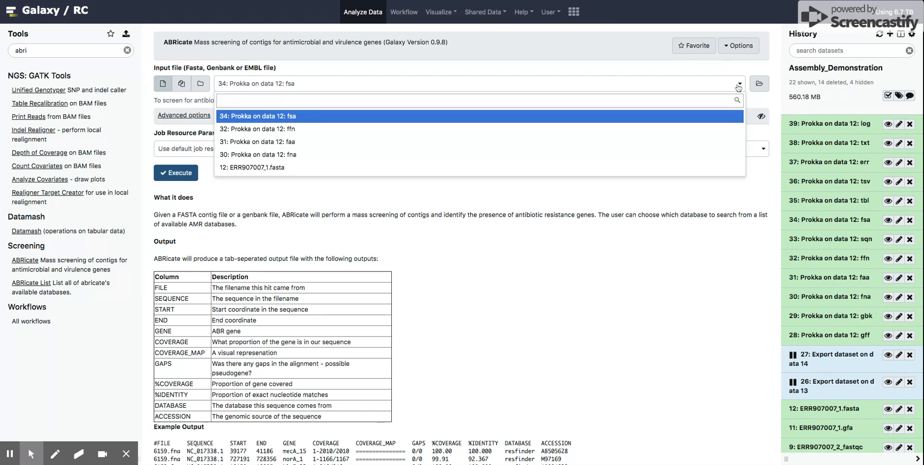
{"action": "left_click", "coordinate": [409, 170]}
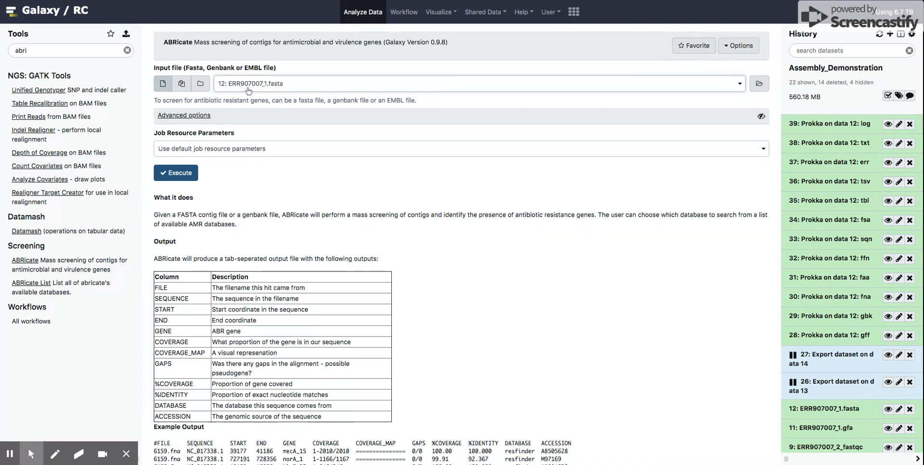
{"action": "left_click", "coordinate": [192, 171]}
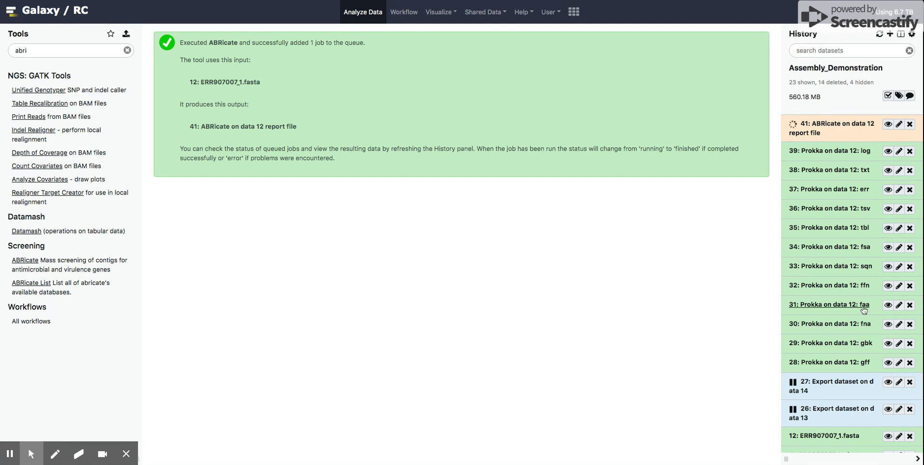
Expand the Prokka faa (31) and err (37) outputs, and view the contents of the faa, sqn (33), fsa (34) and err datasets.
{"action": "left_click", "coordinate": [869, 306]}
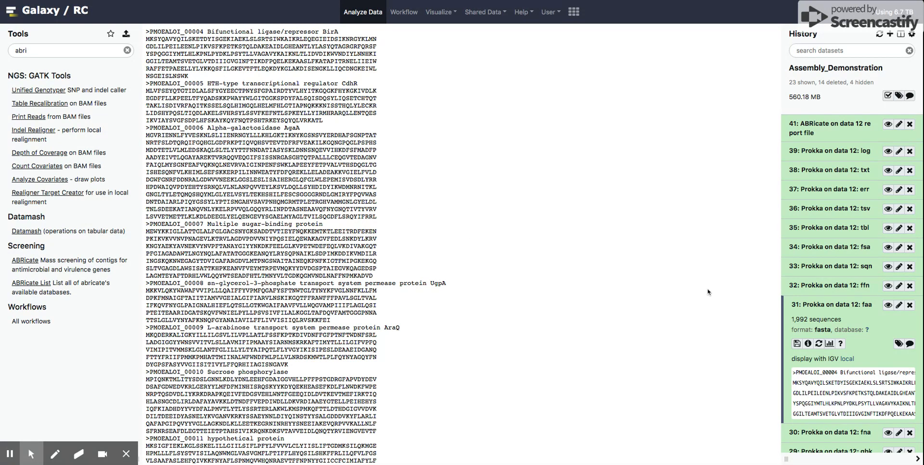
{"action": "left_click", "coordinate": [888, 266]}
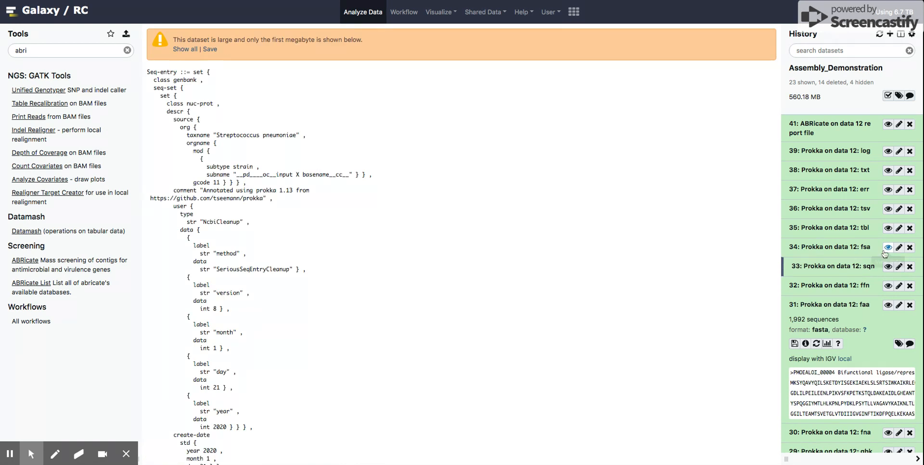
{"action": "left_click", "coordinate": [887, 247]}
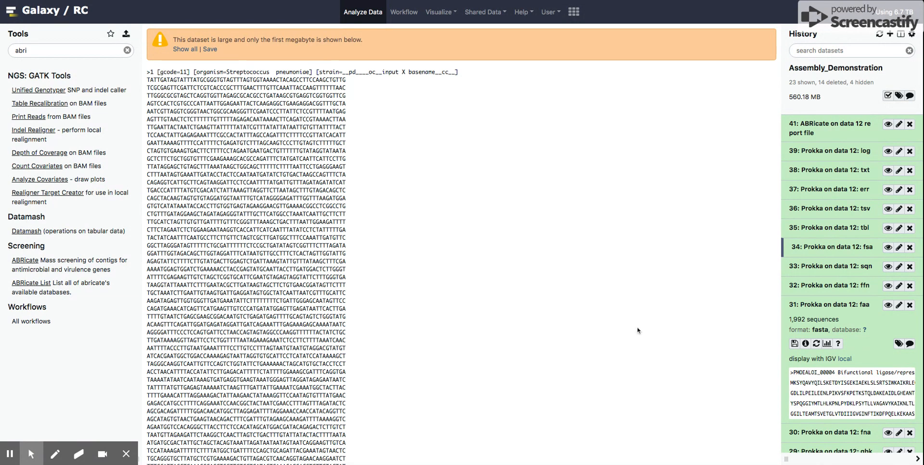
{"action": "left_click", "coordinate": [858, 192]}
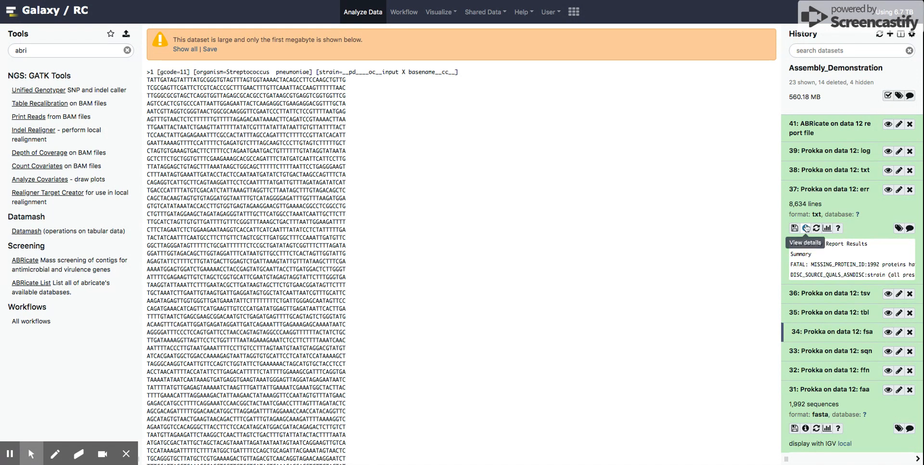
{"action": "left_click", "coordinate": [887, 190]}
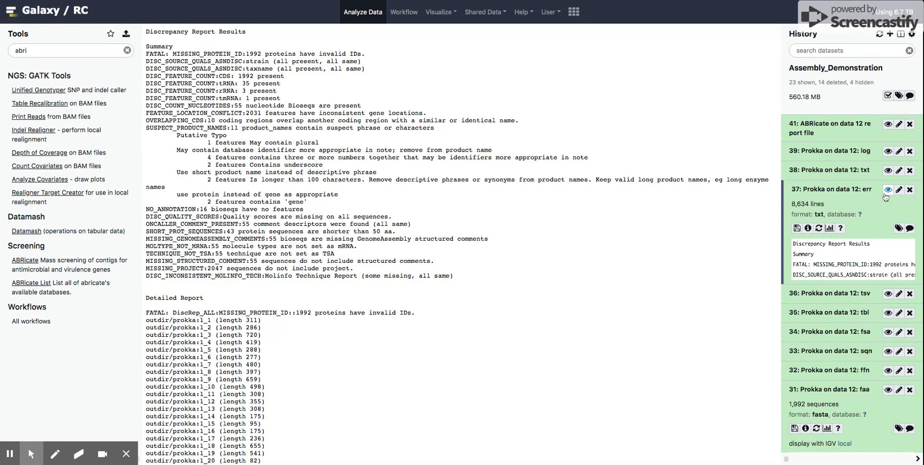